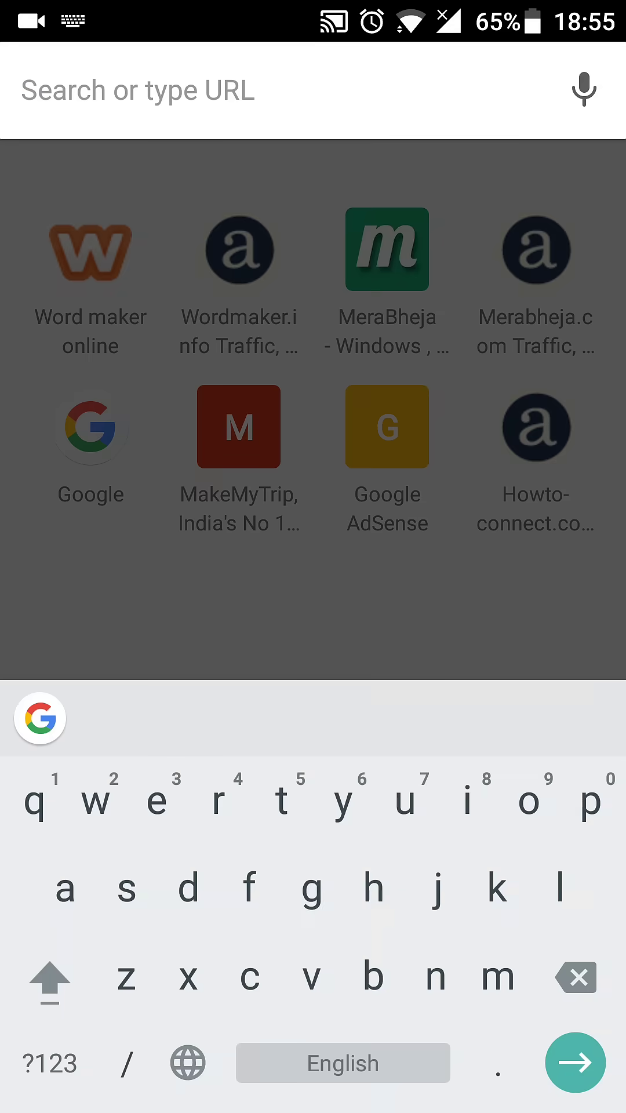
type("g")
- Load google.com from the address-bar suggestions, with the keyboard dismissed
left_click(96, 296)
left_click(172, 314)
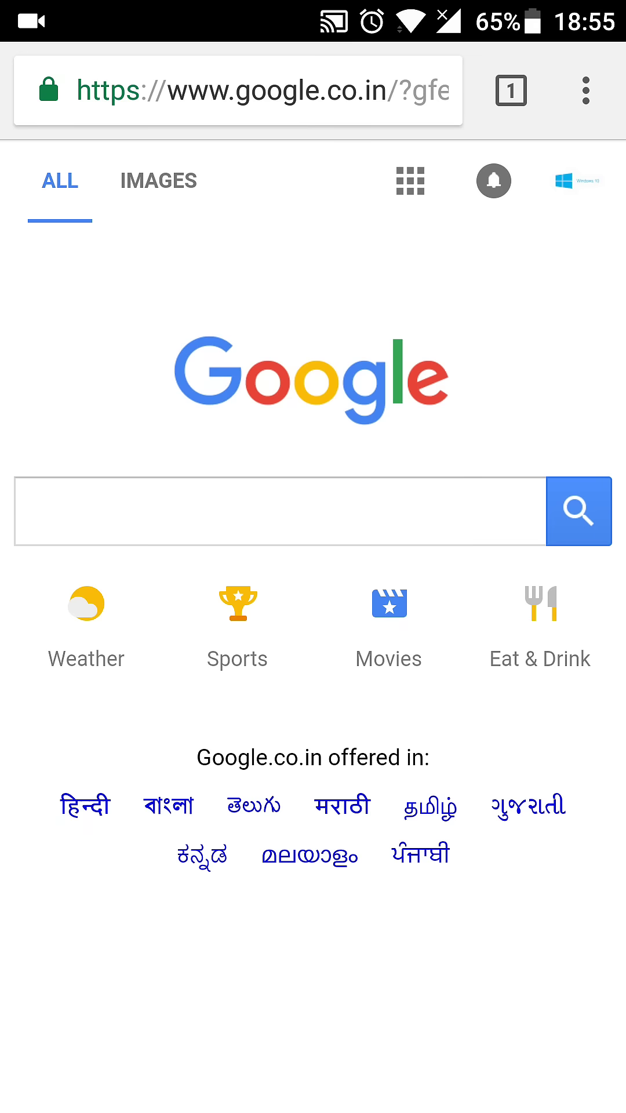
left_click(577, 180)
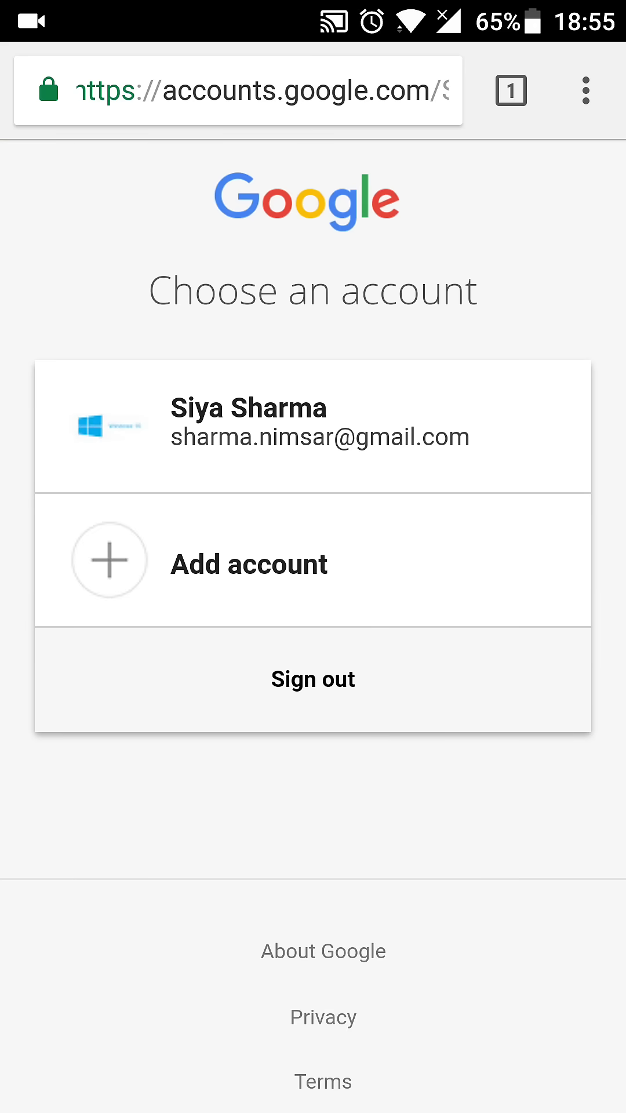
left_click(289, 422)
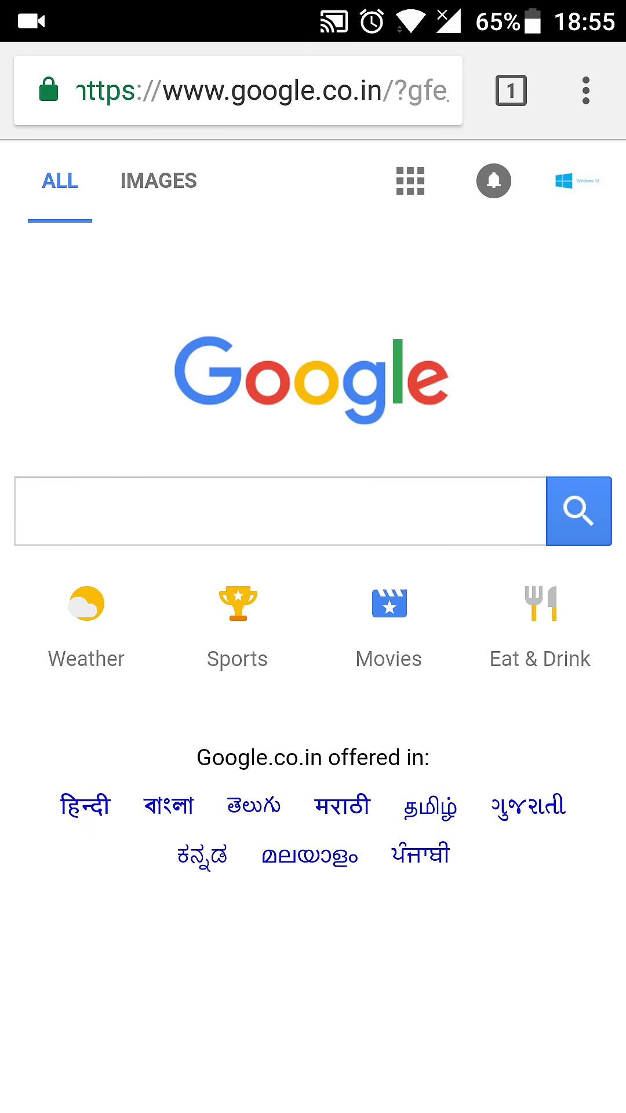
- Launch Google Contacts from the Google apps grid
left_click(410, 181)
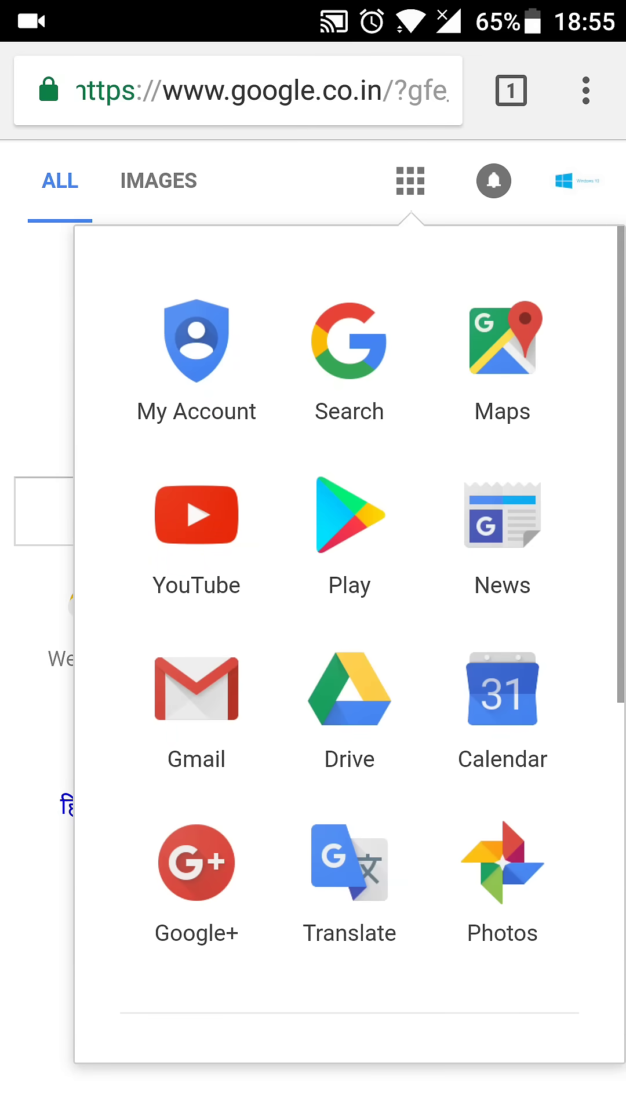
left_click_drag(415, 792, 420, 488)
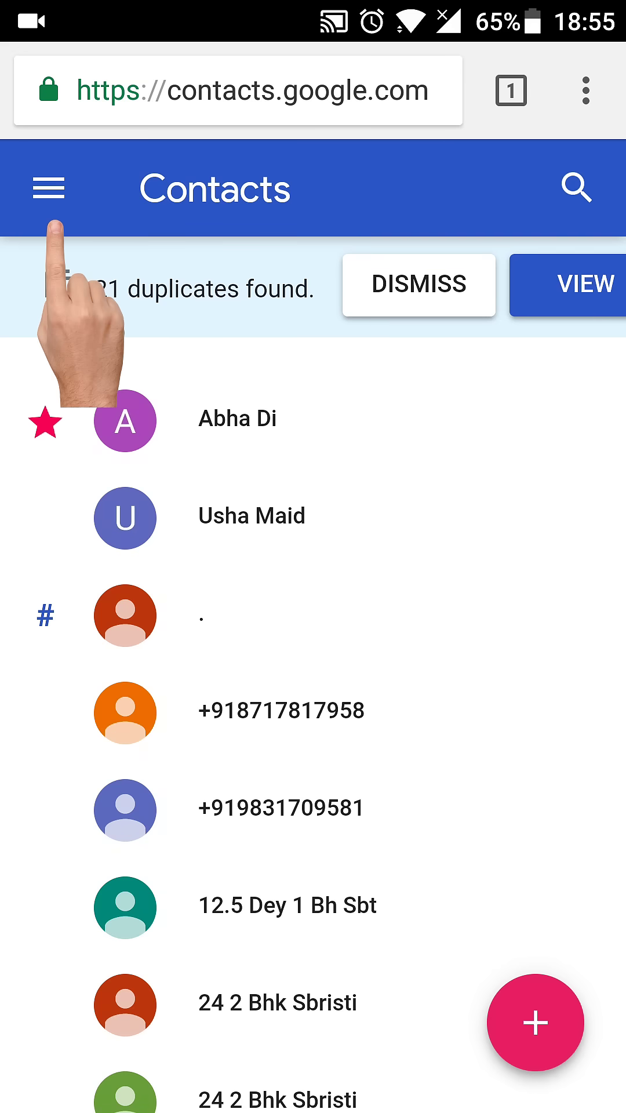
- Choose Undo changes from the More section of the Contacts side menu
left_click(49, 189)
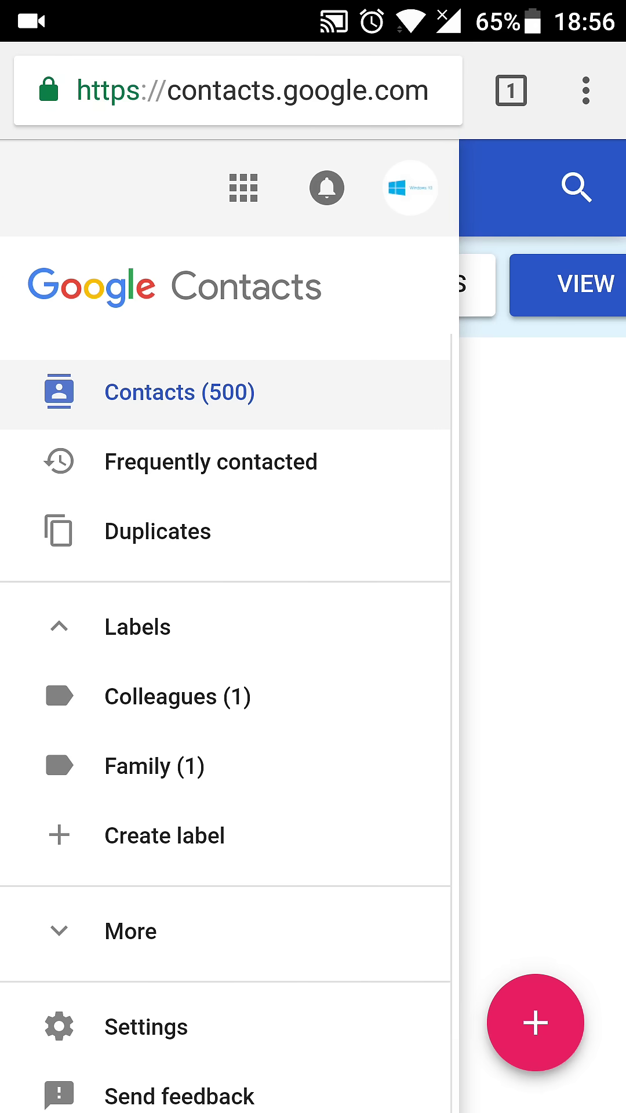
left_click_drag(313, 789, 322, 563)
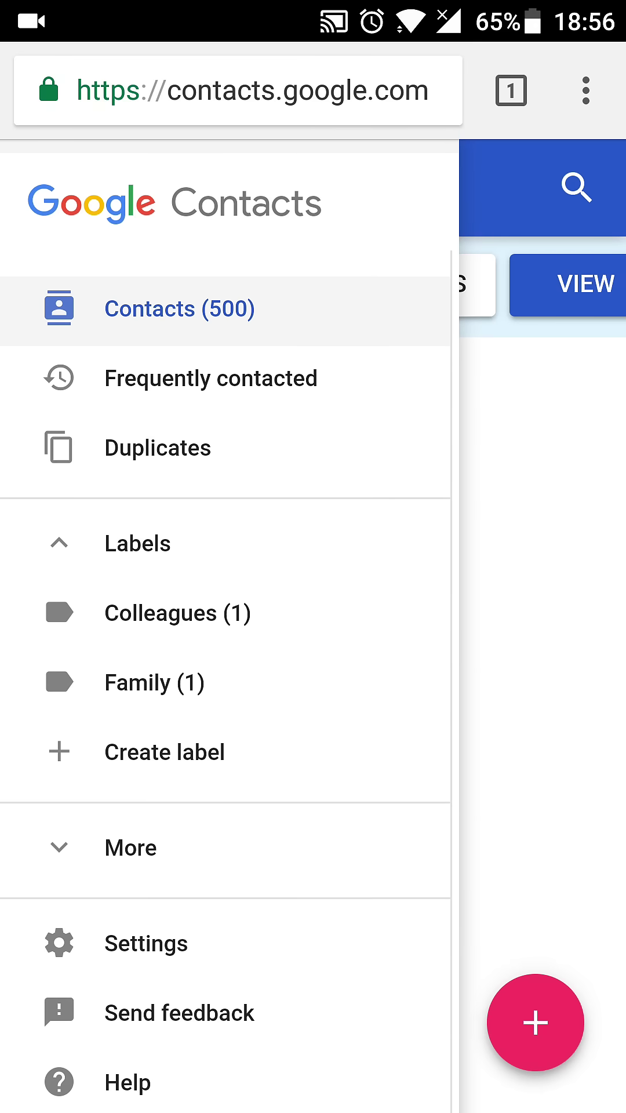
left_click(198, 839)
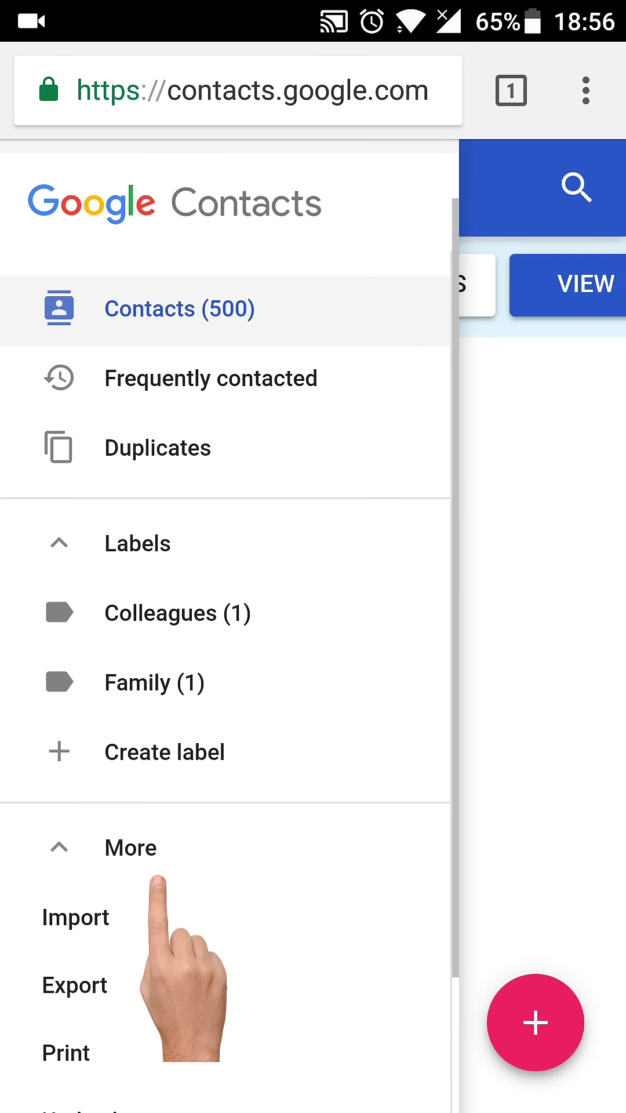
left_click_drag(292, 896, 303, 607)
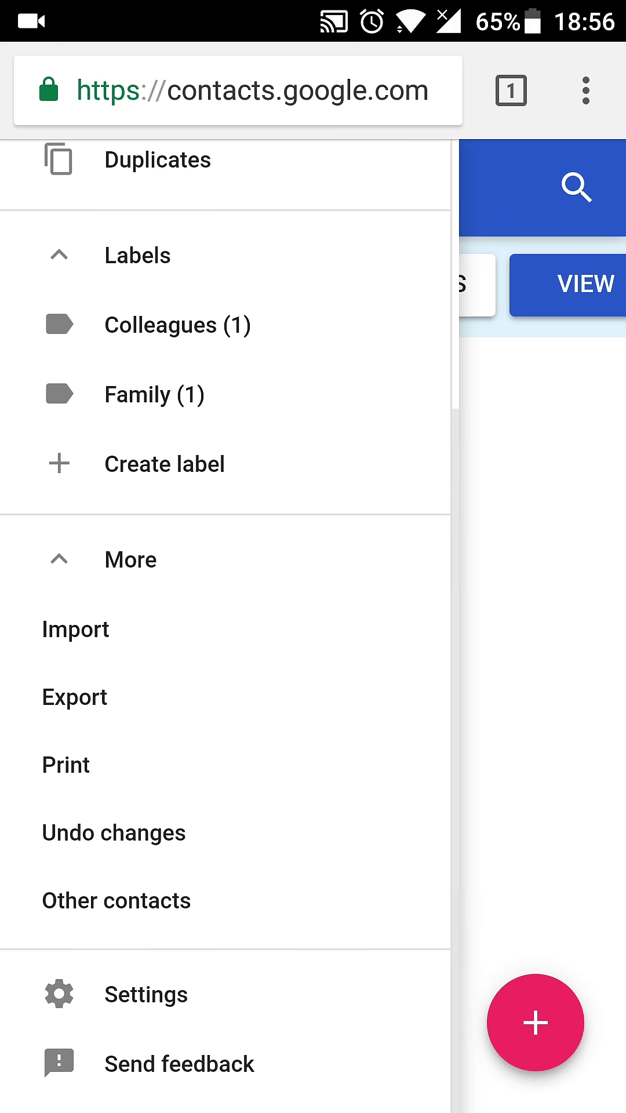
left_click(270, 833)
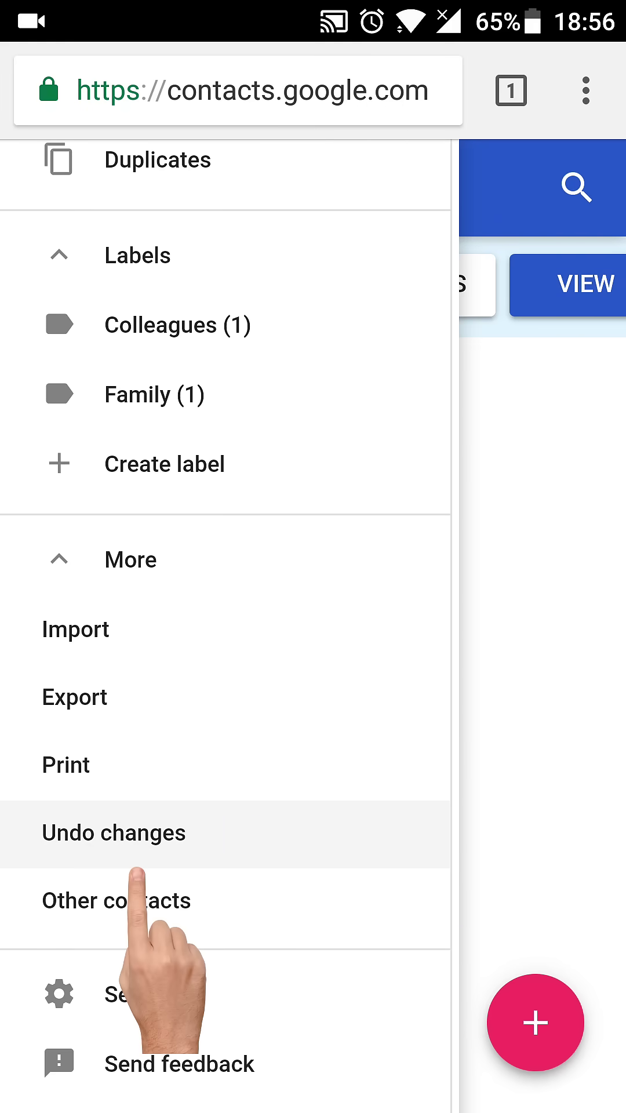
- Set the Undo changes revert period to Custom, 28 days
left_click(167, 827)
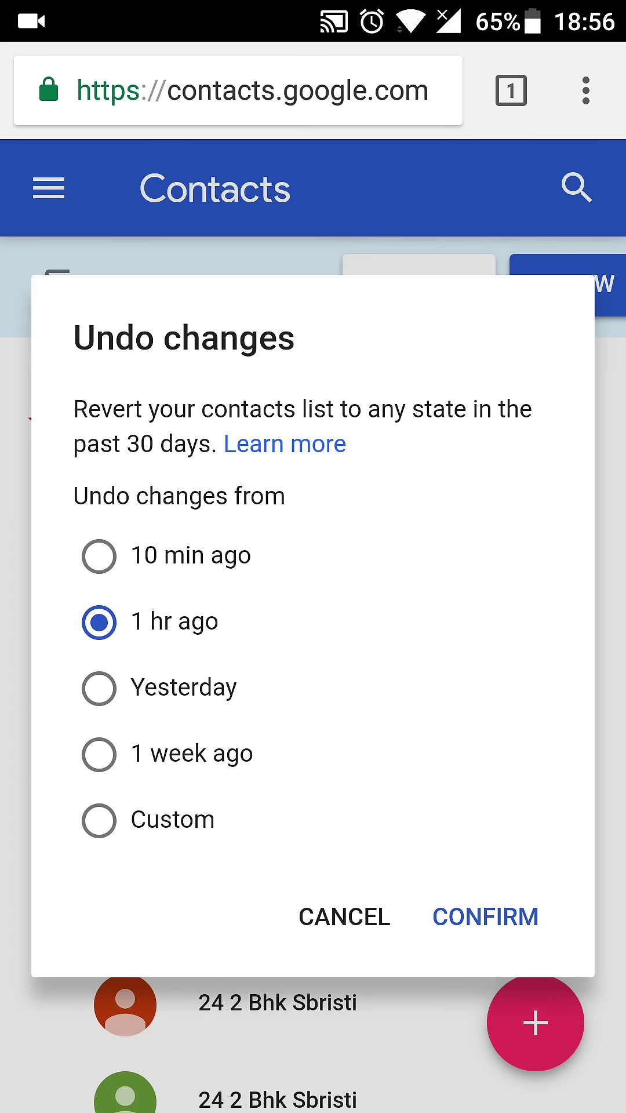
left_click(99, 754)
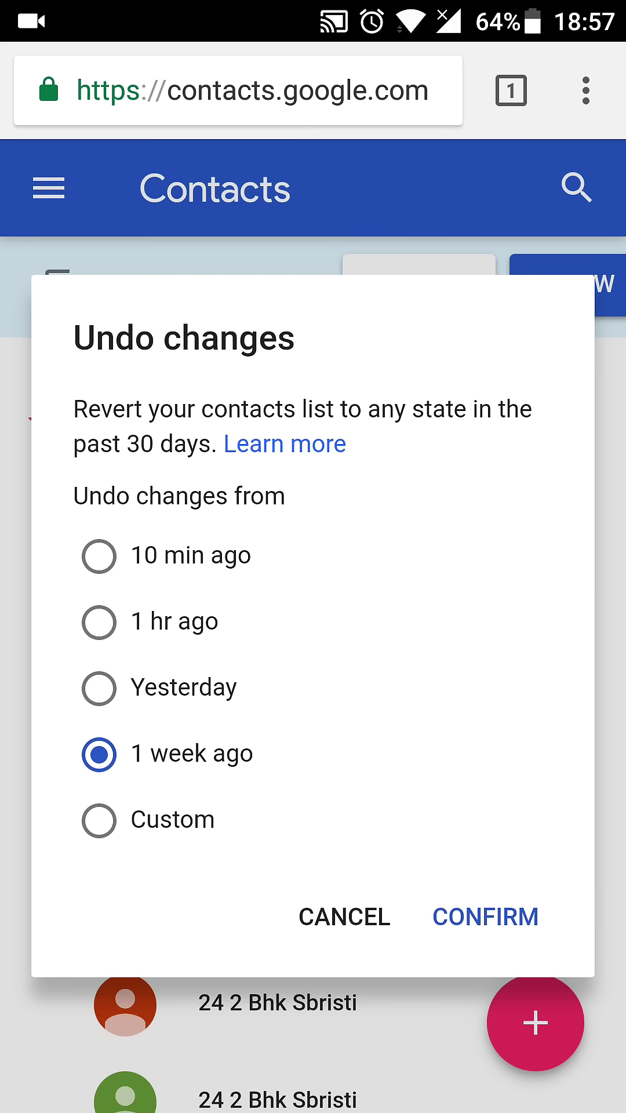
left_click(100, 819)
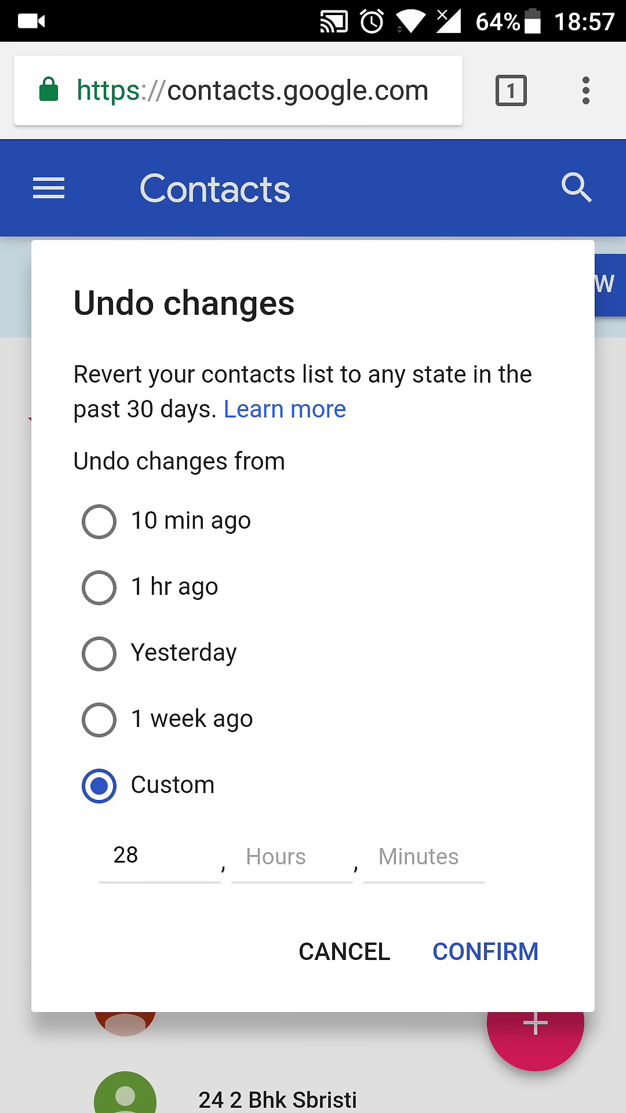
- Confirm the 28-day revert of the contact list
left_click(485, 952)
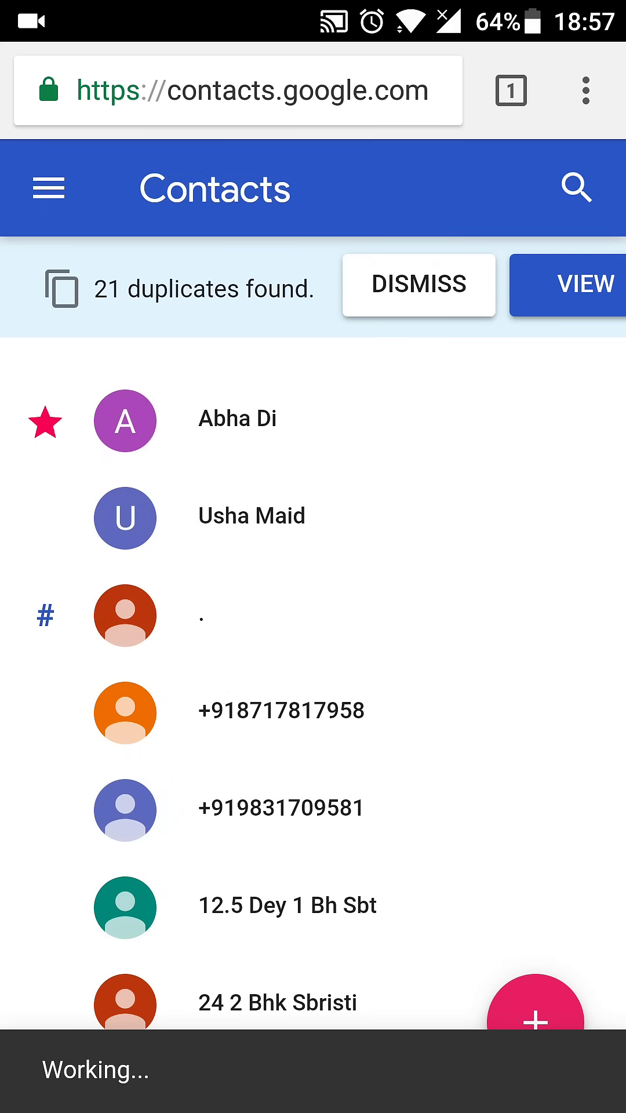